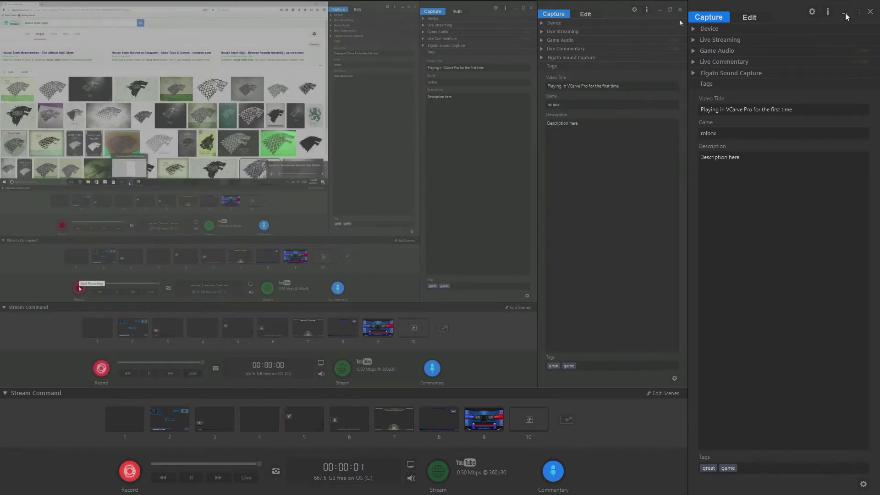
Minimize the capture software and switch to Firefox with the house stark sigils image results.
left_click(845, 14)
left_click(350, 485)
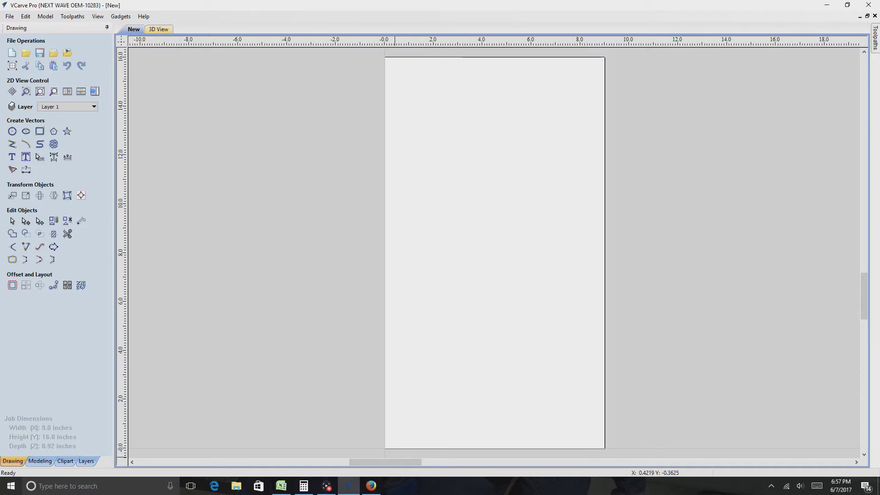
left_click(371, 486)
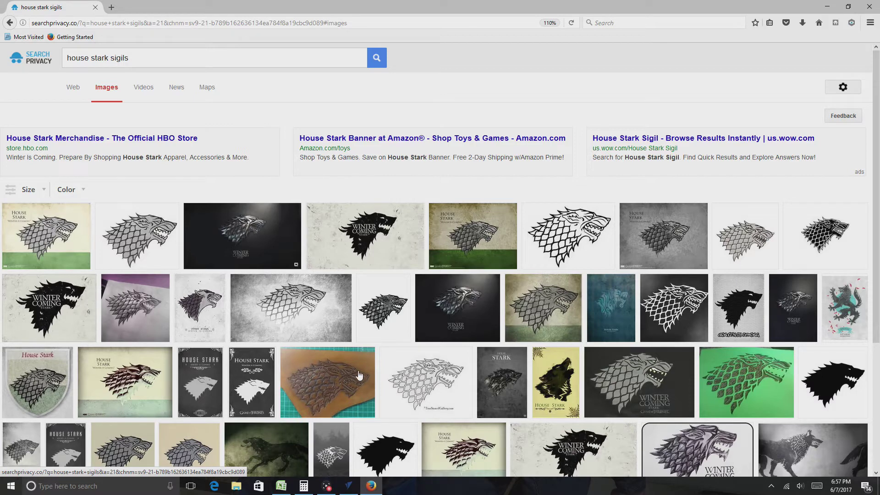
left_click(295, 308)
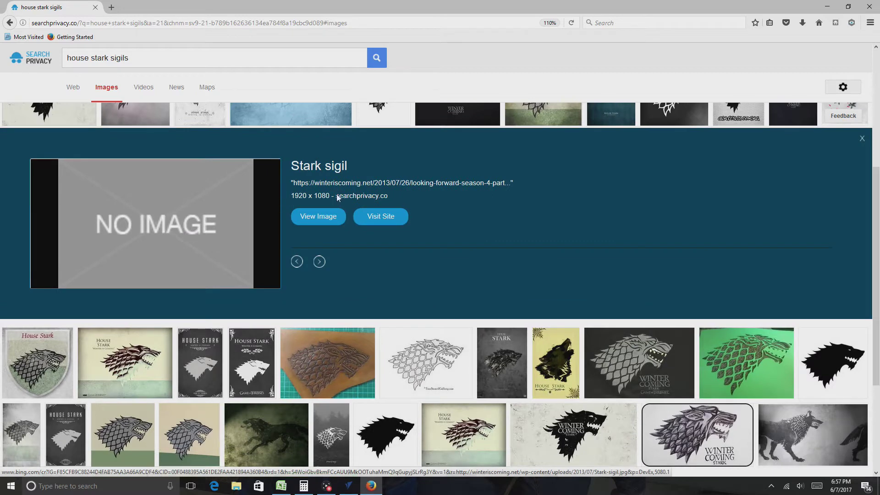
left_click(862, 140)
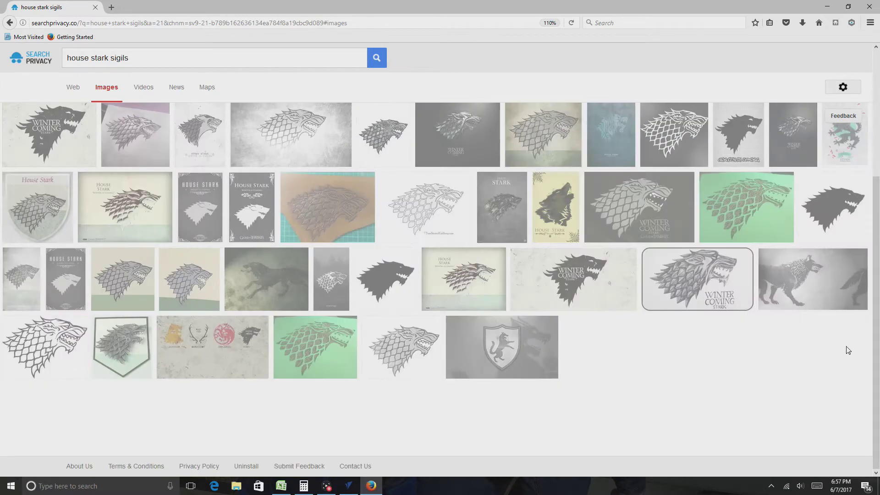
left_click(451, 130)
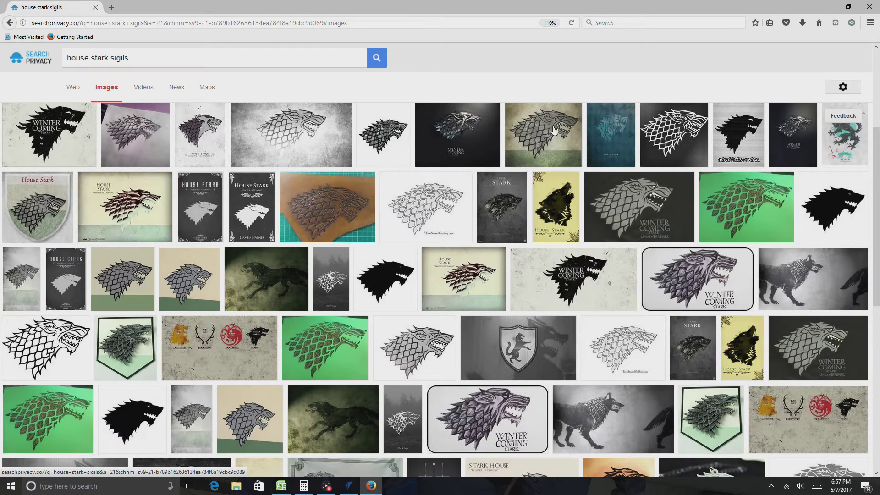
right_click(552, 131)
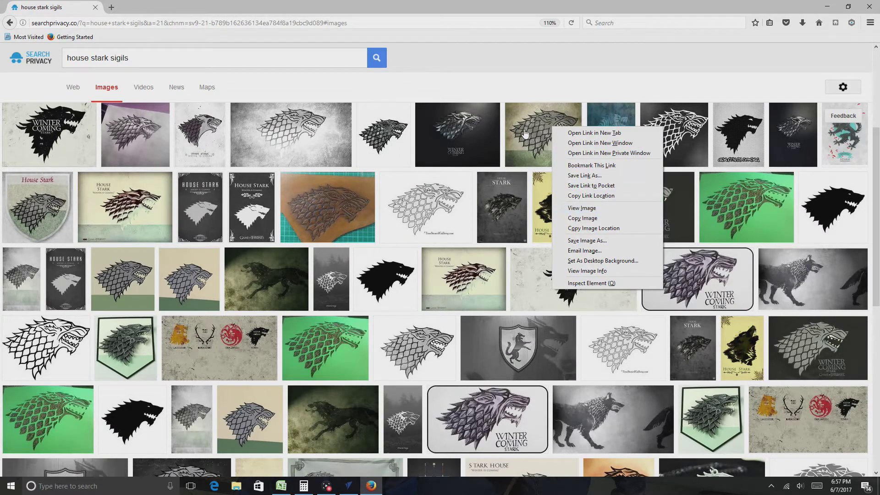
Preview the grey direwolf sigil with the green lower band and copy its image.
left_click(521, 130)
scroll(521, 130, "down", 1)
right_click(159, 201)
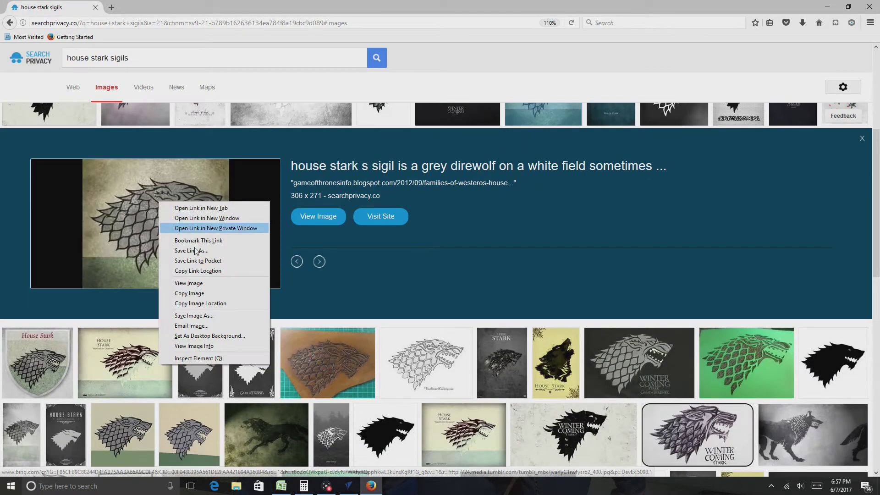
left_click(209, 293)
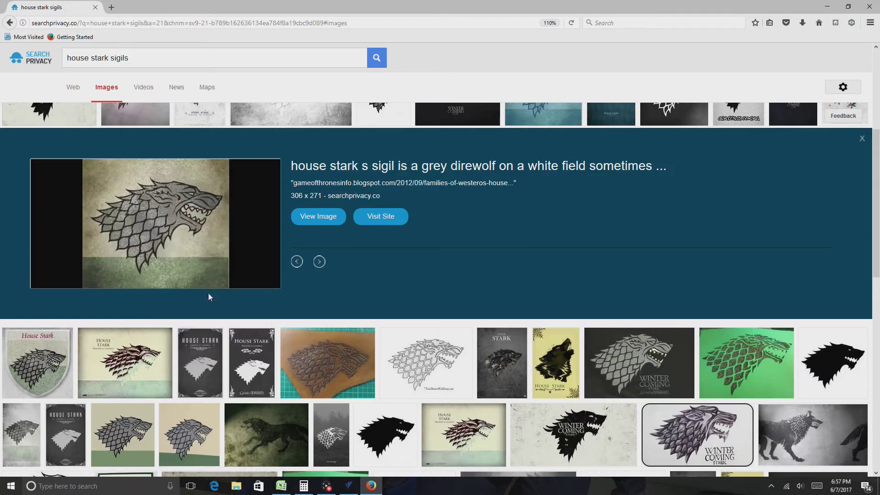
Switch to VCarve Pro, paste the copied sigil image onto the job sheet and enlarge it to about 8.45 by 7.49 inches.
left_click(349, 486)
right_click(471, 222)
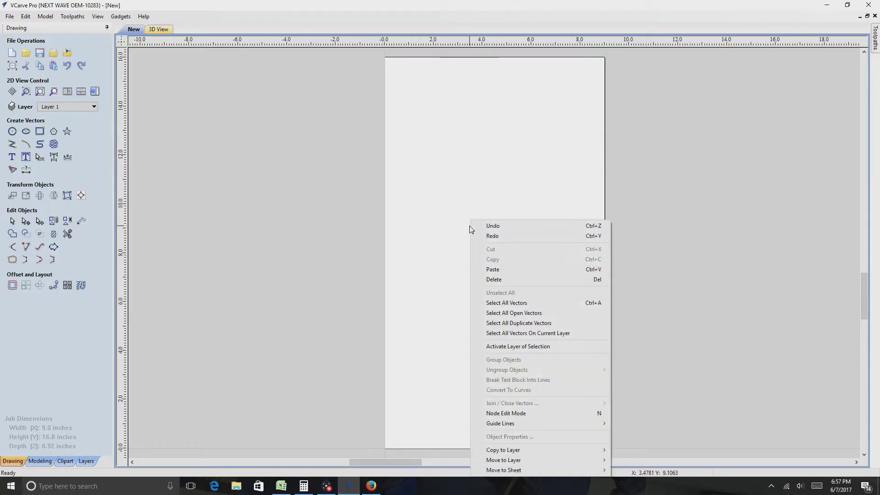
left_click(492, 270)
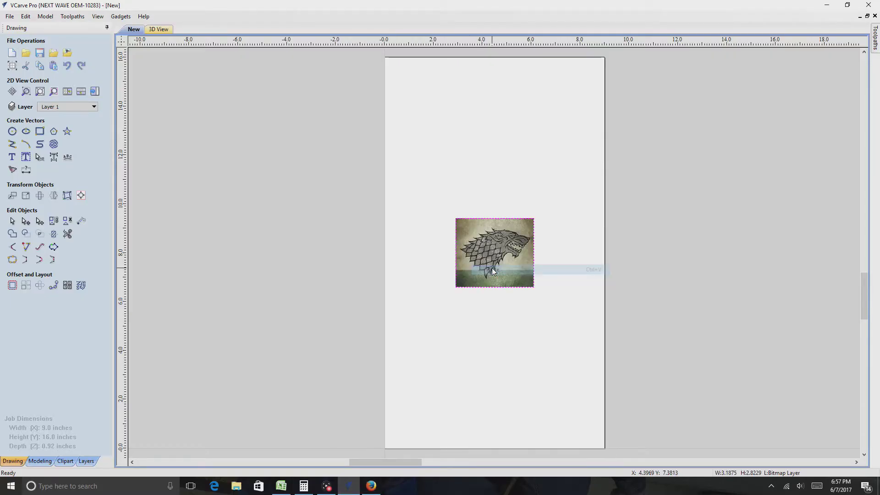
left_click(535, 287)
left_click(525, 280)
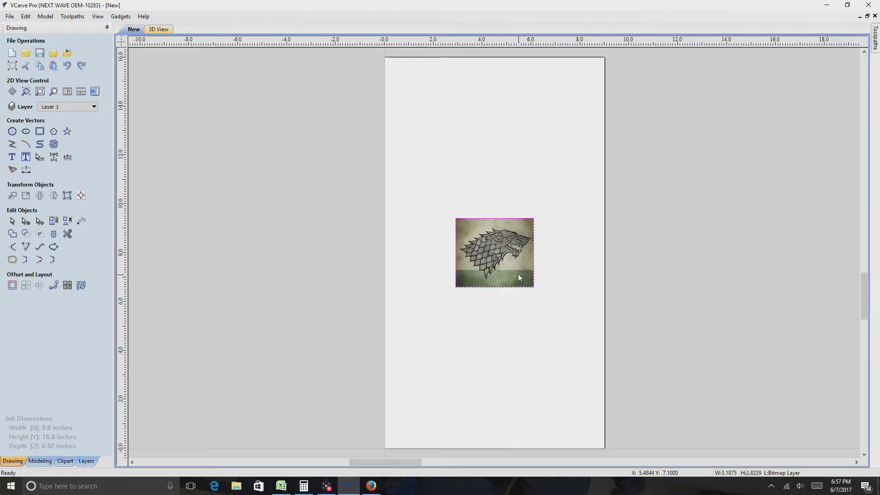
left_click_drag(538, 291, 605, 342)
left_click_drag(451, 346, 377, 398)
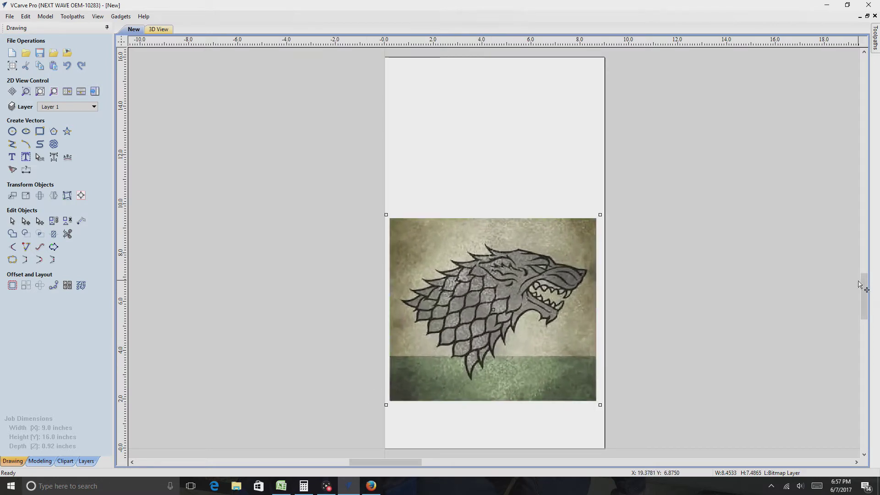
Start Trace Bitmap on the sigil image and set the bitmap fading to 0%.
left_click_drag(865, 287, 865, 291)
scroll(499, 272, "up", 1)
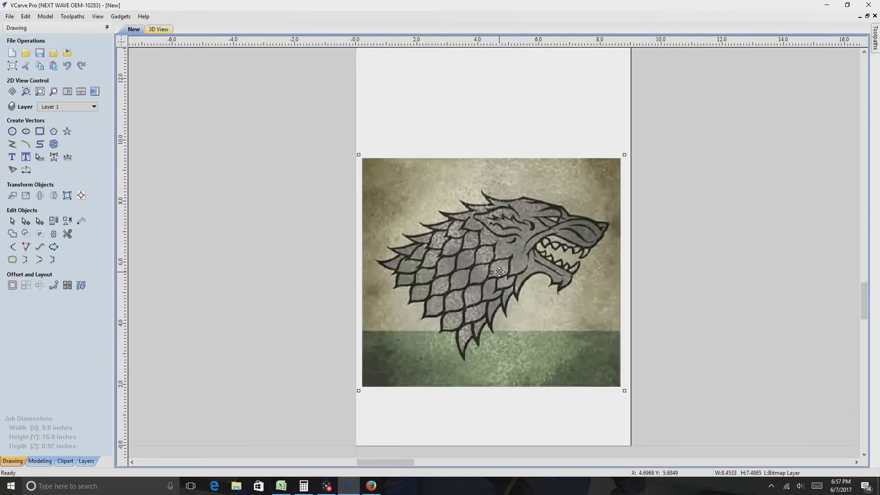
scroll(500, 272, "up", 1)
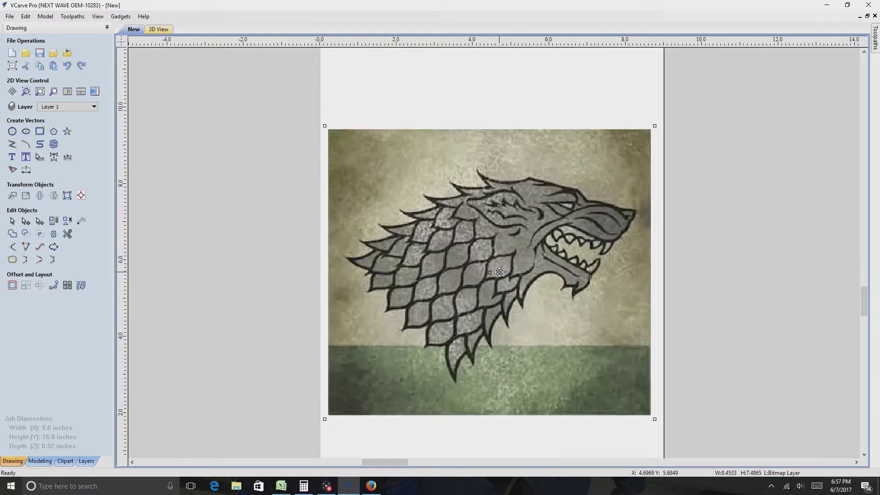
left_click(12, 172)
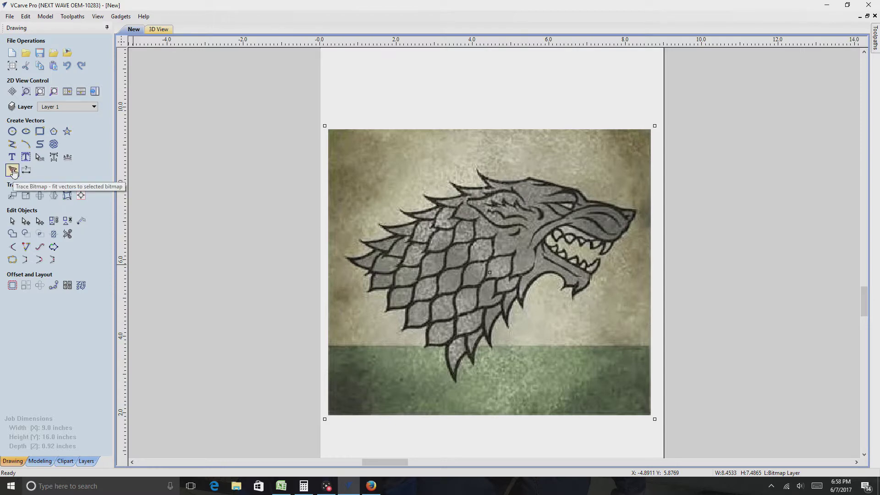
left_click(12, 172)
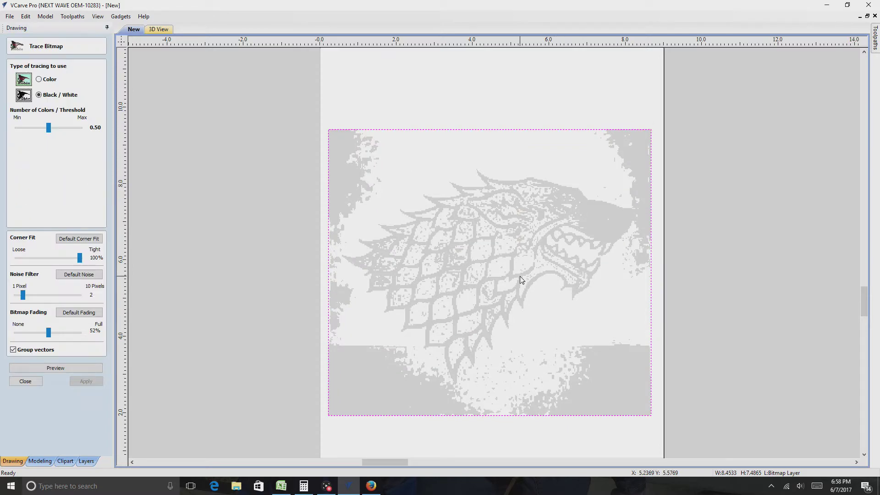
left_click(846, 262)
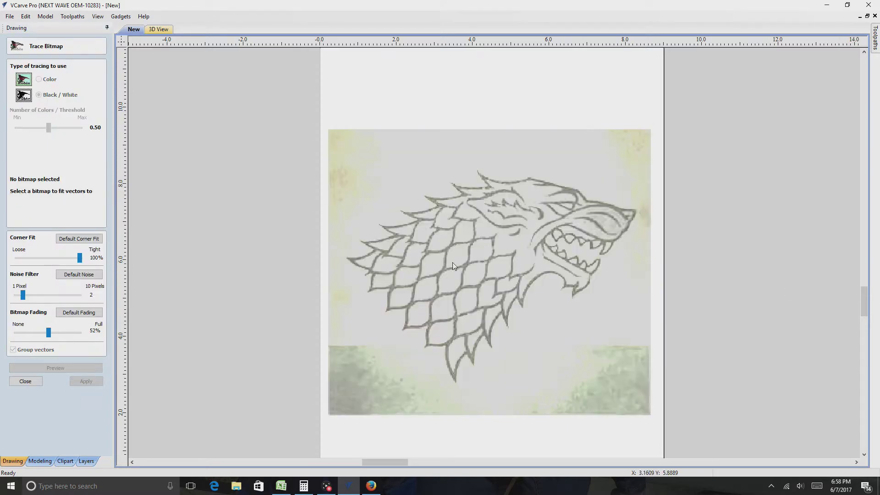
left_click_drag(48, 333, 97, 344)
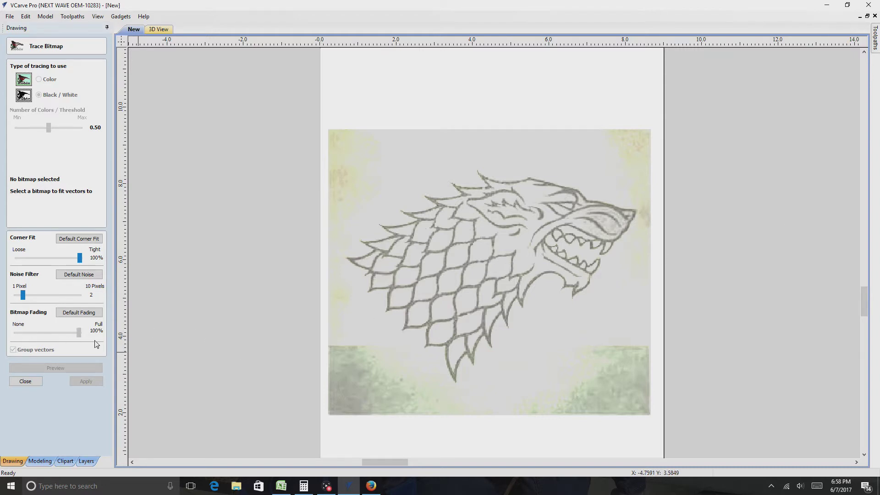
left_click(440, 268)
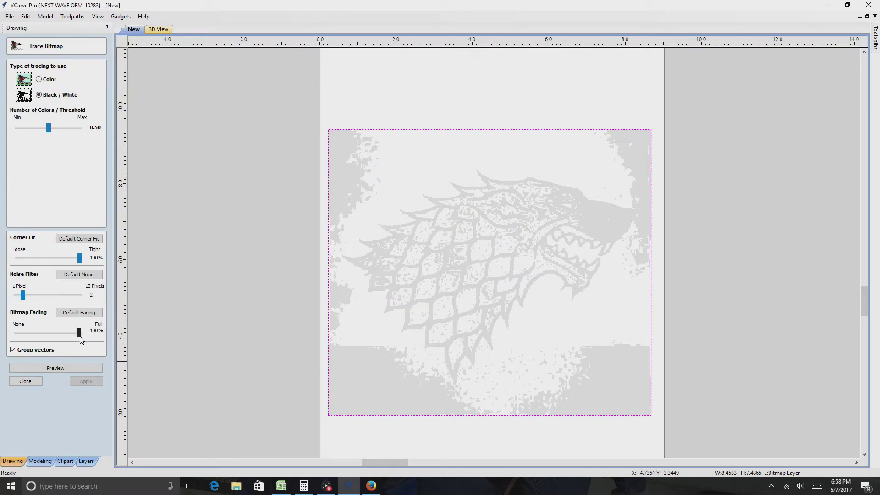
left_click_drag(78, 333, 2, 337)
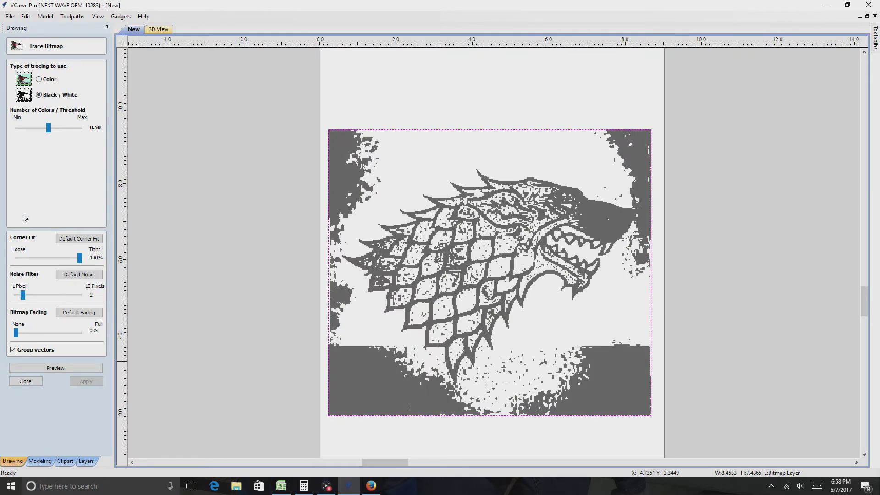
Set the black/white threshold to 0.35, preview and apply the trace, and close Trace Bitmap.
mouse_move(50, 132)
left_mouse_down()
mouse_move(28, 132)
mouse_move(40, 128)
left_mouse_up()
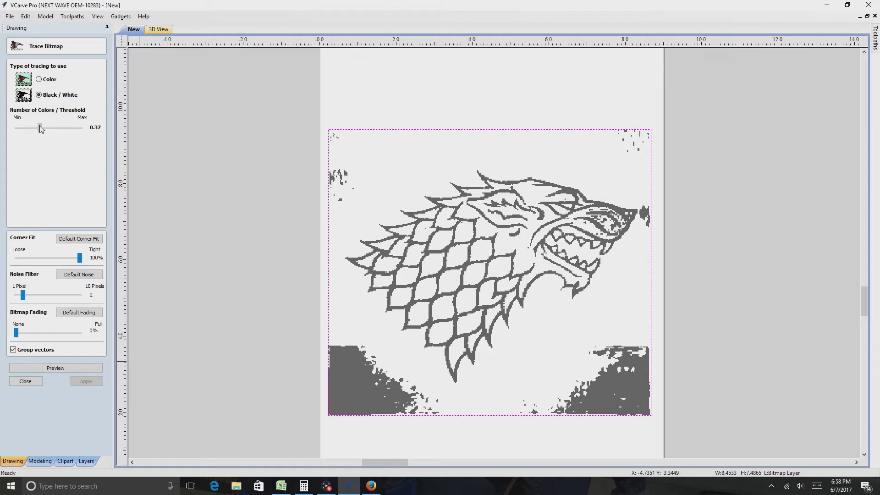
left_click_drag(40, 129, 39, 129)
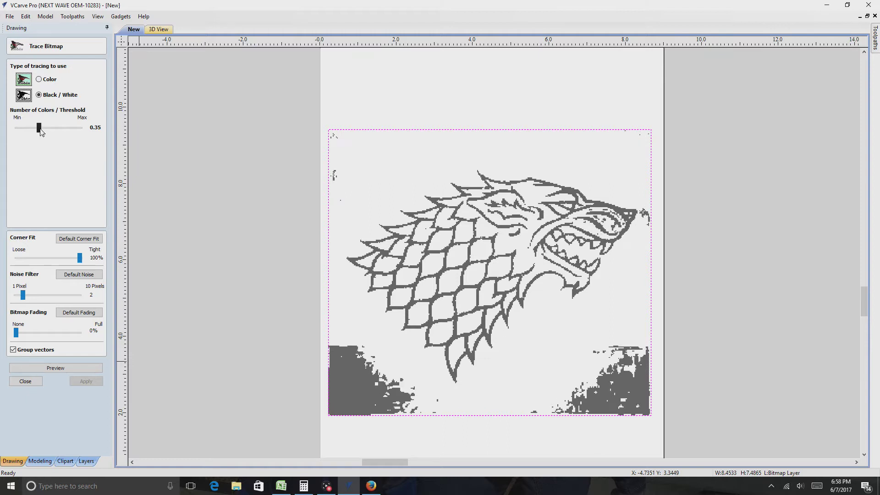
left_click(66, 369)
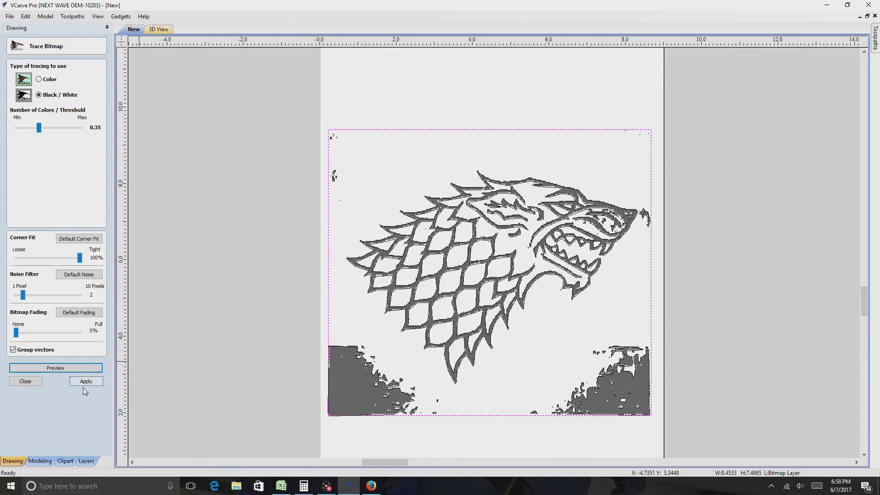
left_click(86, 381)
scroll(581, 272, "down", 3)
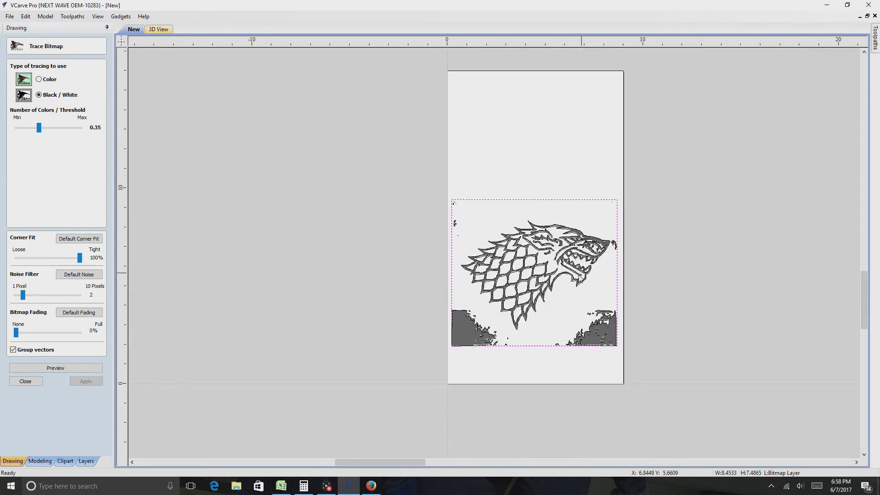
left_click(35, 382)
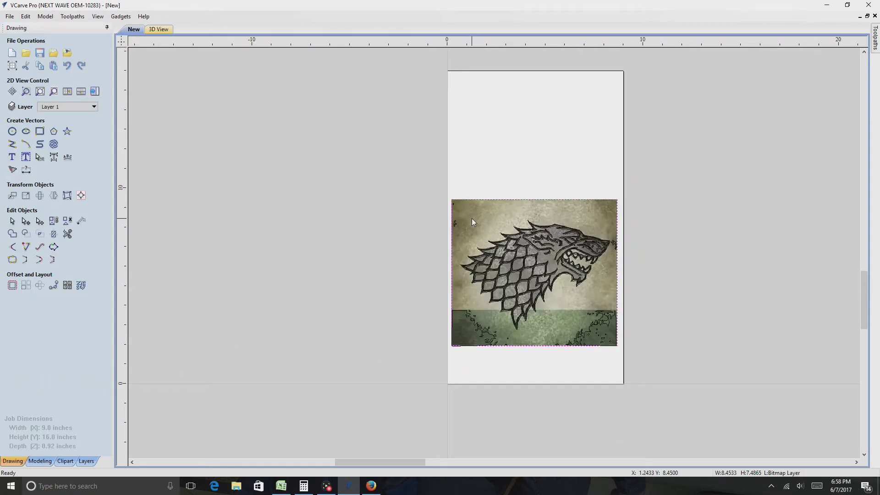
Move the original bitmap off the job sheet and ungroup the traced vectors onto the groups layer.
left_click(472, 219)
mouse_move(537, 274)
left_mouse_down()
mouse_move(641, 275)
mouse_move(745, 251)
mouse_move(759, 219)
mouse_move(753, 194)
left_mouse_up()
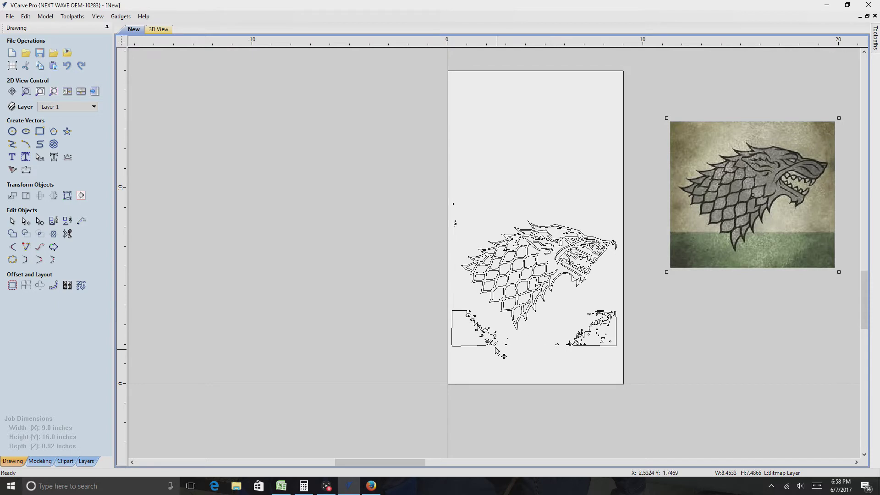
left_click_drag(382, 151, 642, 402)
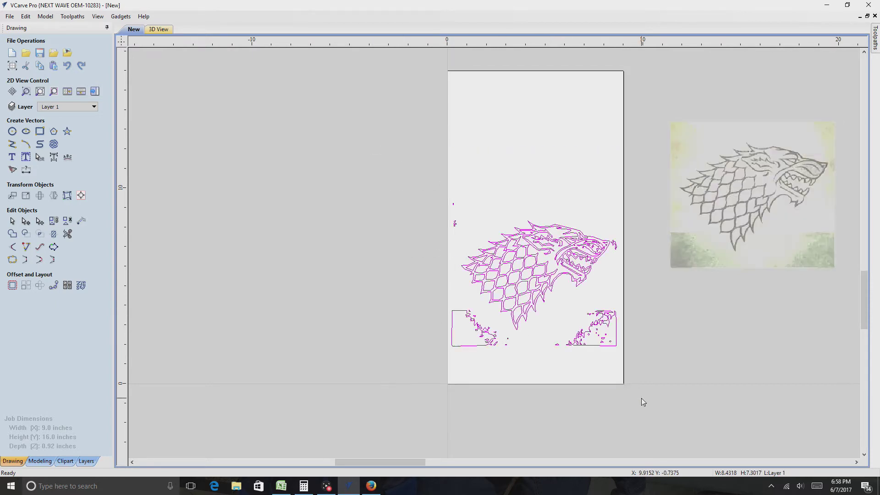
right_click(524, 260)
mouse_move(568, 151)
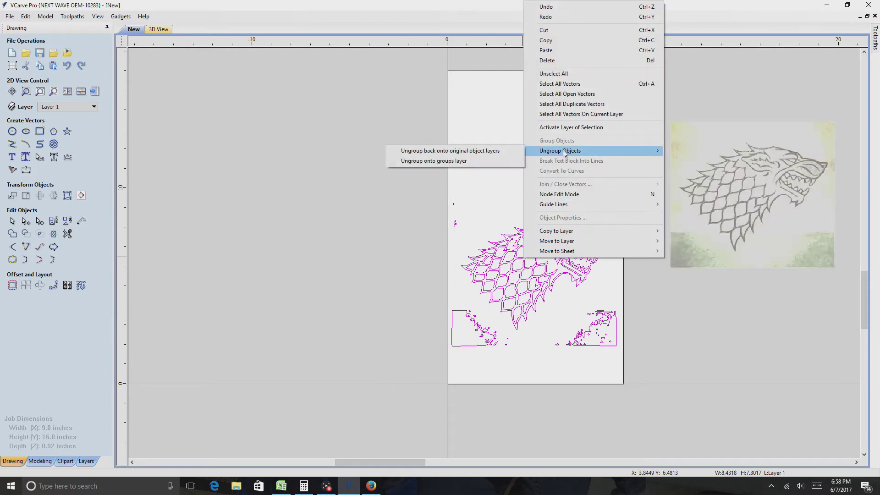
left_click(404, 164)
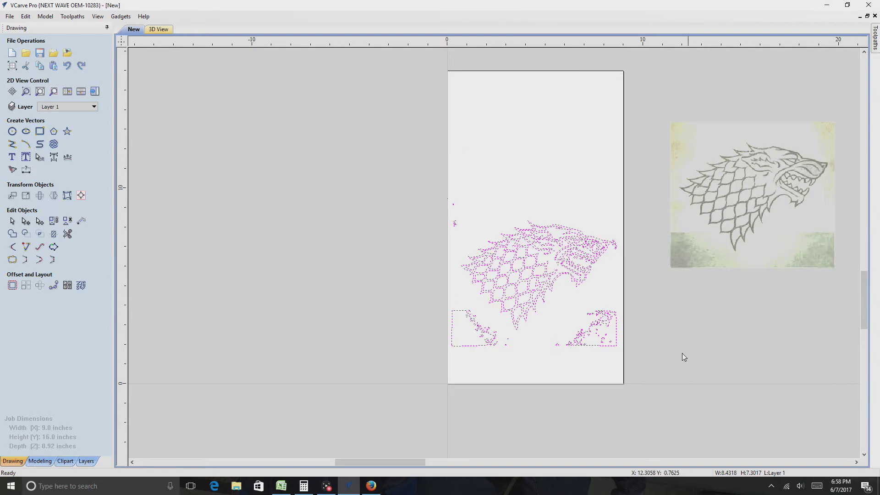
Delete the stray traced specks above the wolf's mane and the background vectors in the sheet's lower-left corner.
left_click_drag(520, 247, 466, 245)
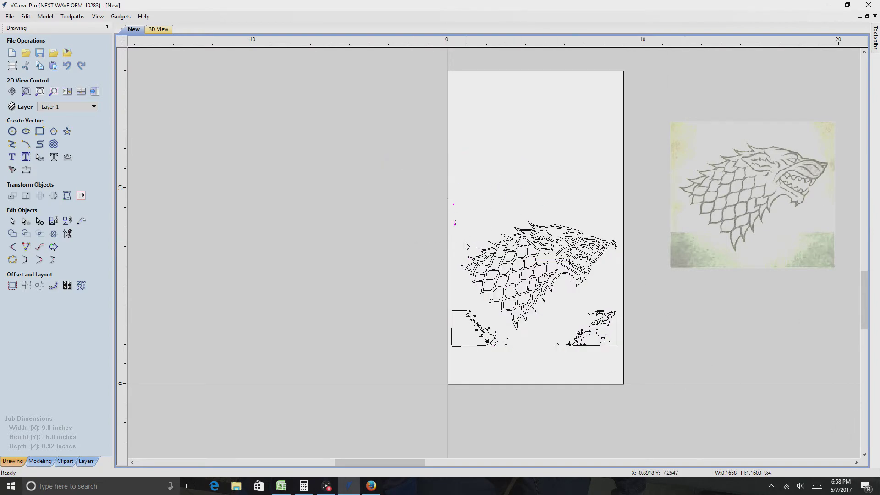
right_click(455, 224)
left_click(487, 275)
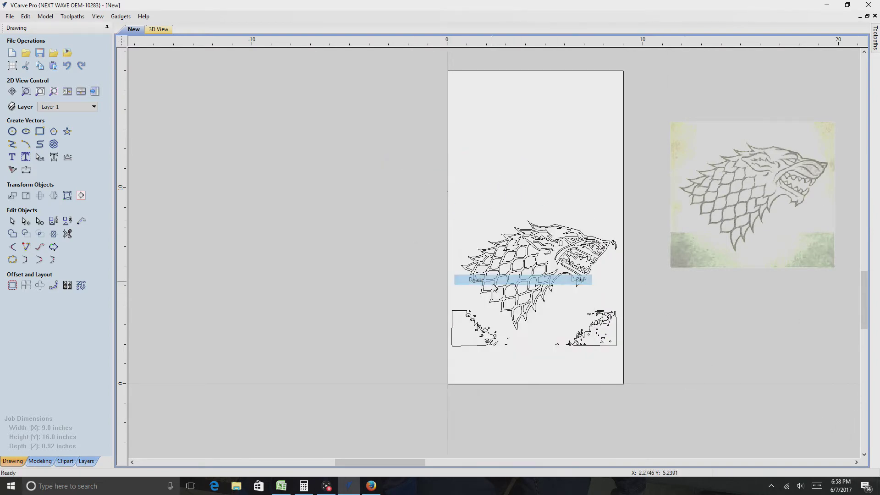
left_click_drag(504, 359, 514, 369)
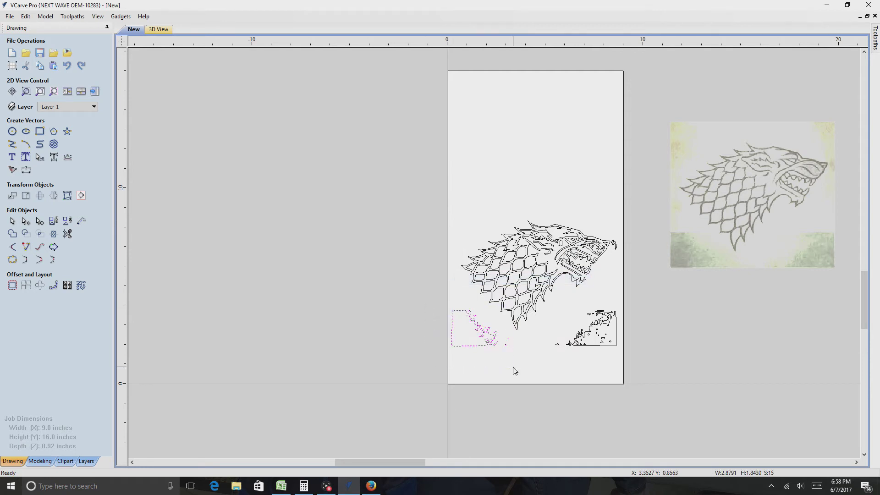
right_click(515, 369)
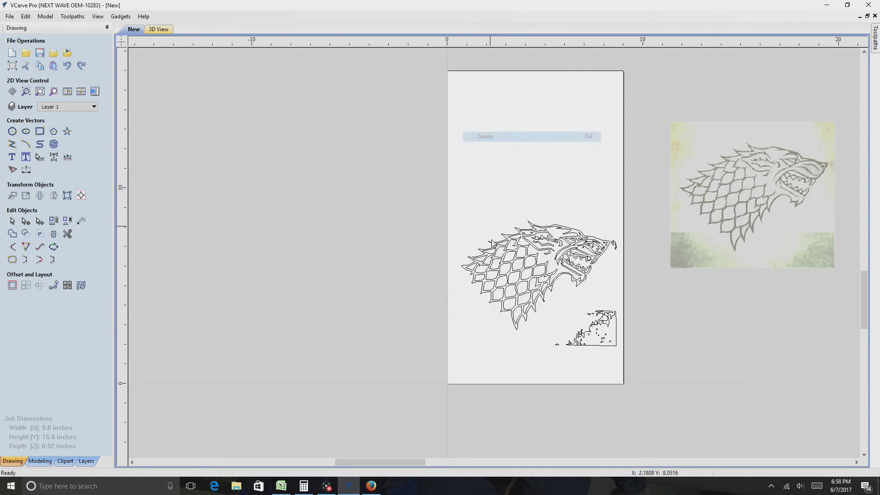
left_click(495, 136)
left_click_drag(548, 299, 638, 376)
right_click(625, 350)
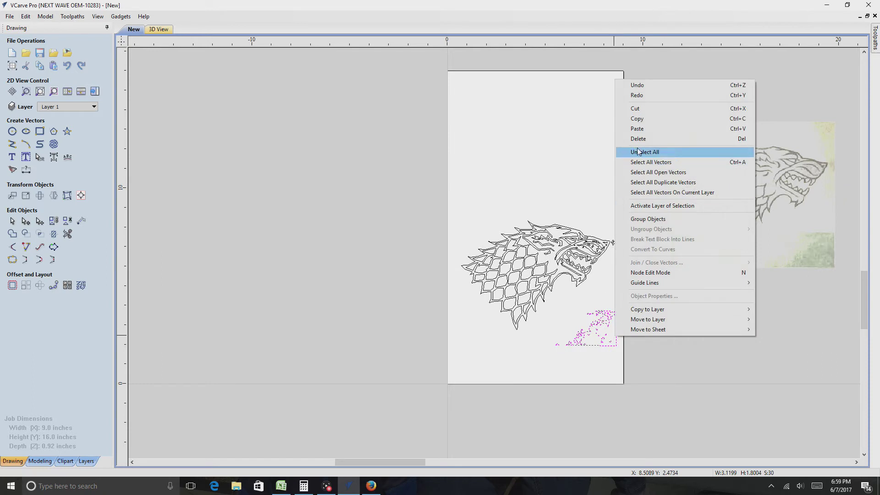
left_click(639, 129)
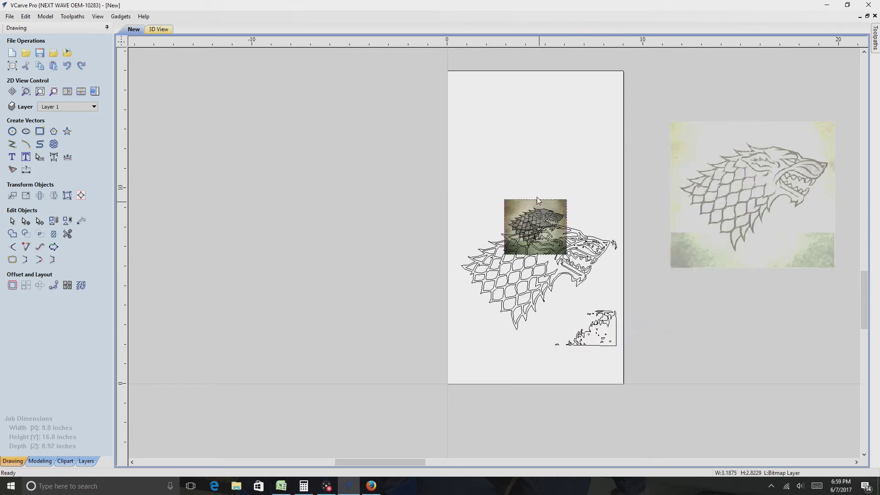
left_click(523, 171)
left_click(26, 16)
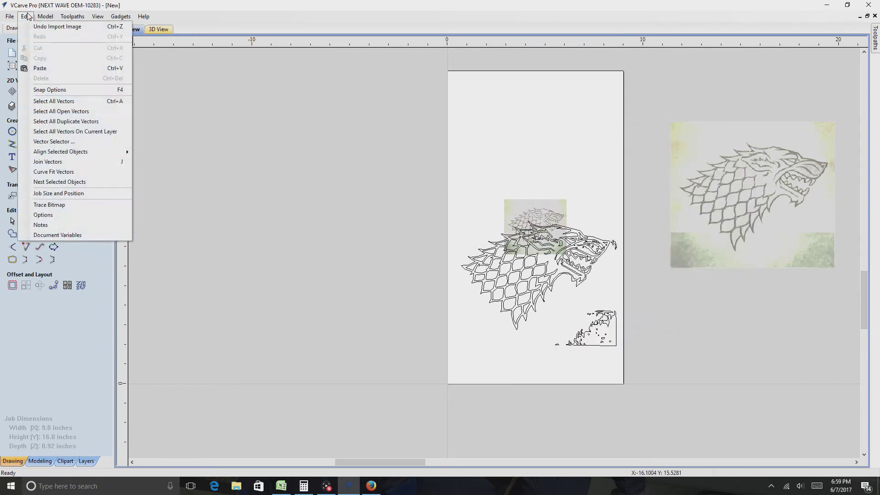
left_click(39, 27)
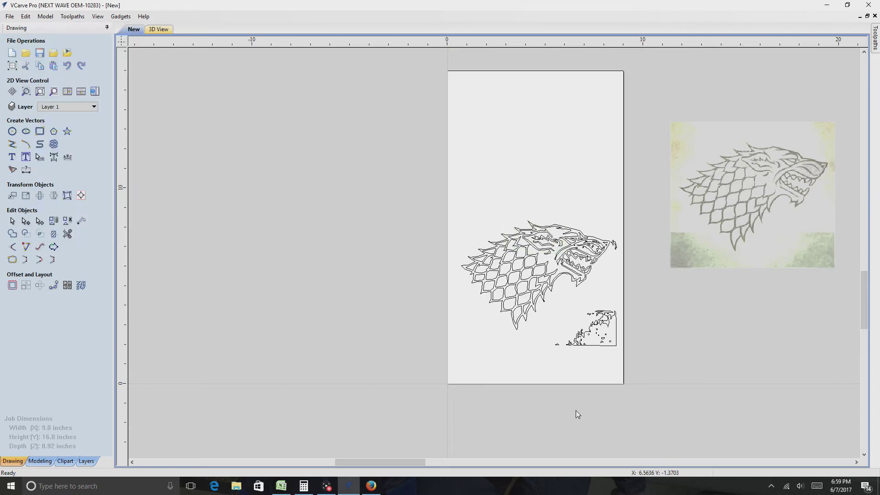
right_click(601, 338)
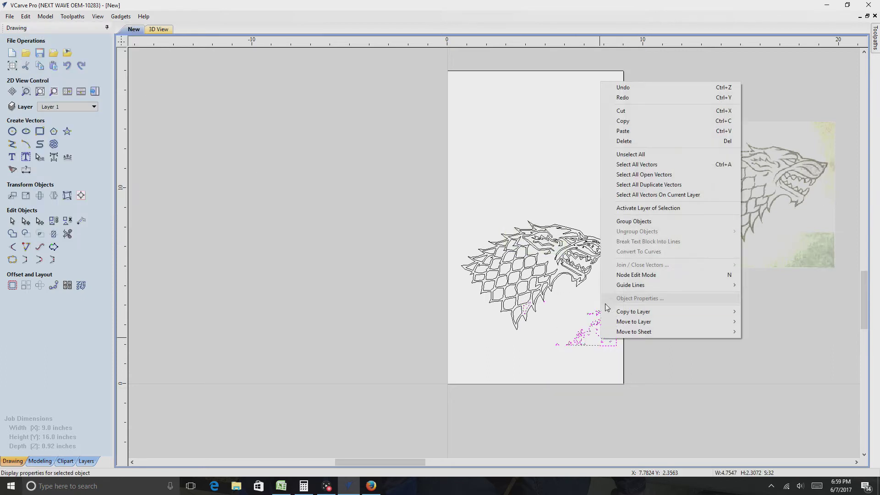
left_click(569, 314)
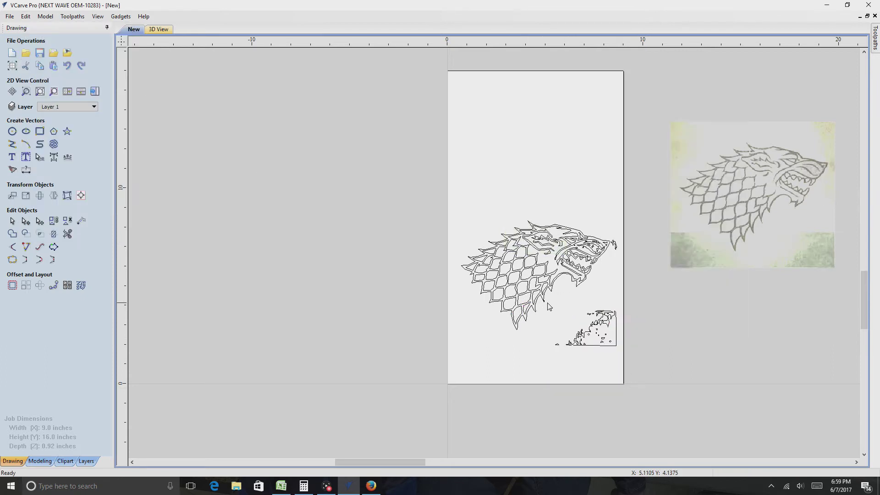
Delete the traced background vectors in the sheet's lower-right corner and the stray specks beside the wolf's nose.
left_click_drag(549, 300, 618, 358)
right_click(613, 329)
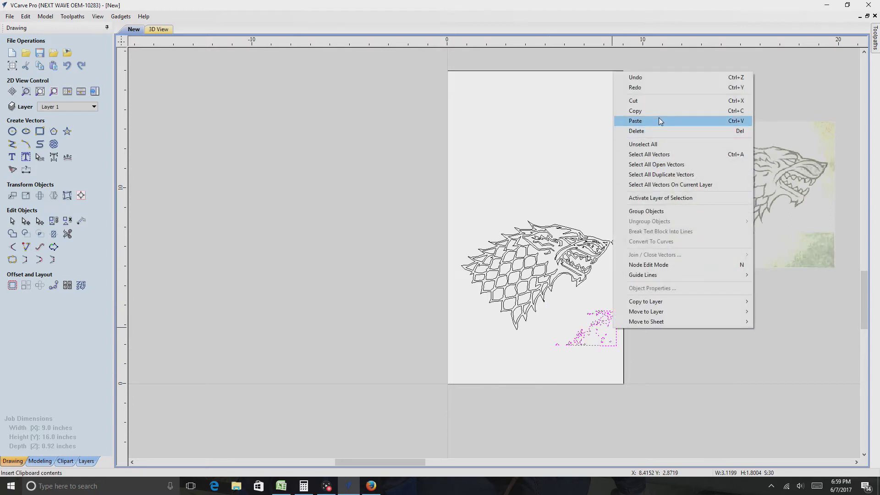
left_click(656, 131)
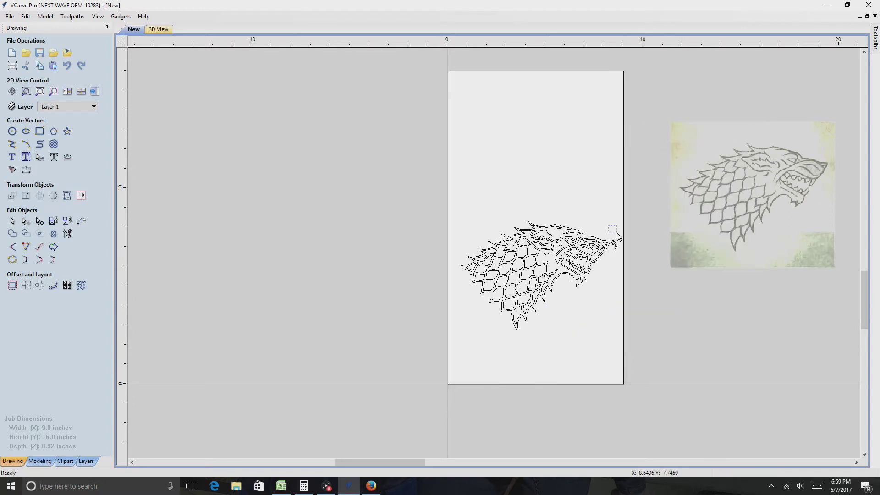
left_click_drag(618, 236, 632, 257)
right_click(614, 257)
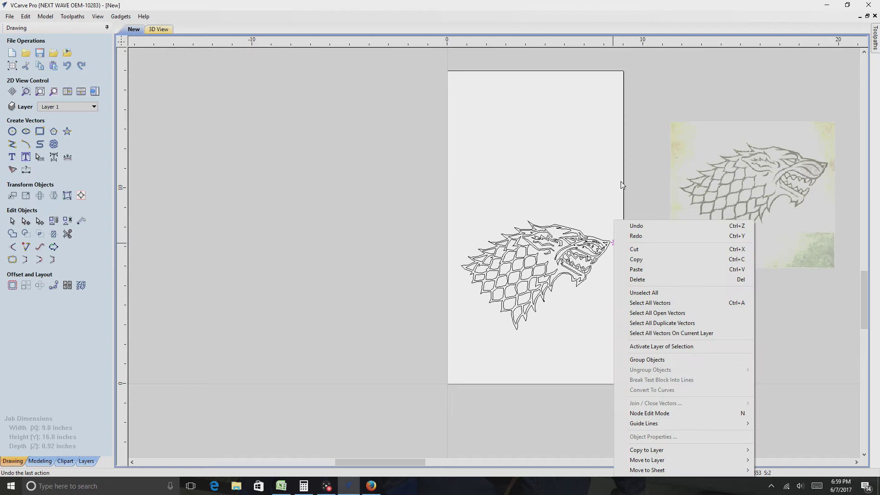
left_click(656, 279)
Select all the remaining wolf vectors and group them.
scroll(606, 276, "up", 3)
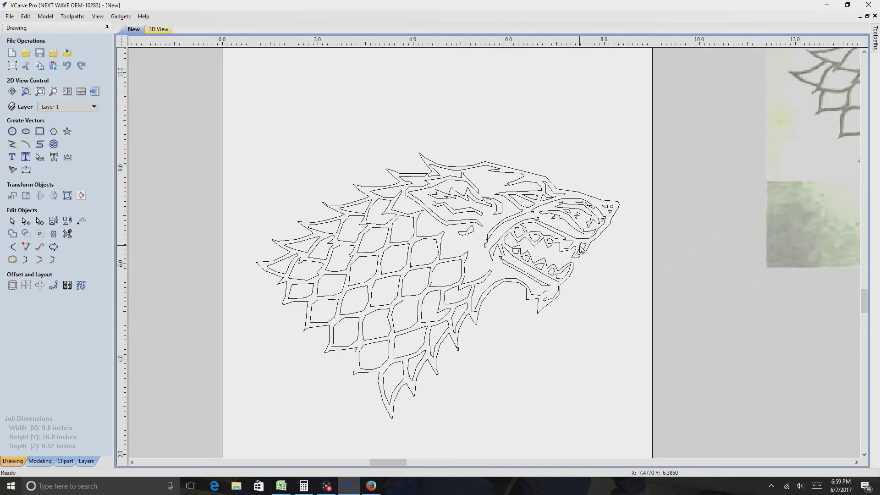
scroll(565, 223, "up", 1)
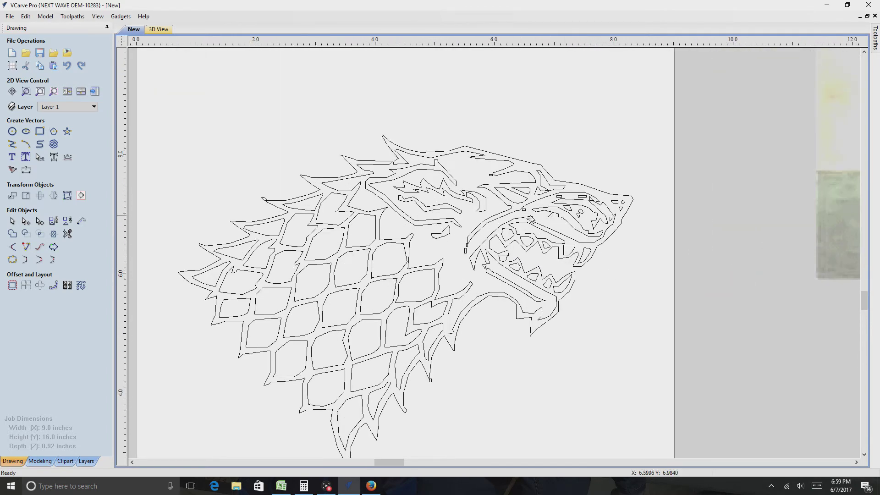
scroll(522, 221, "down", 3)
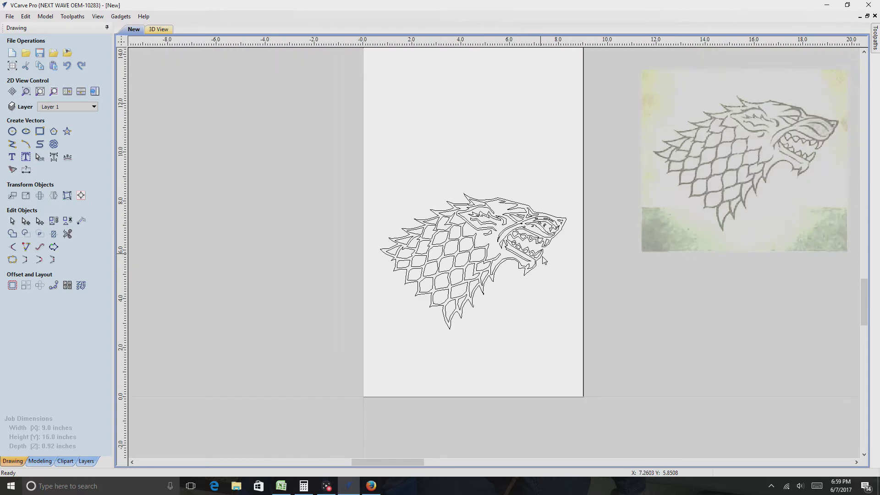
key("ctrl+a")
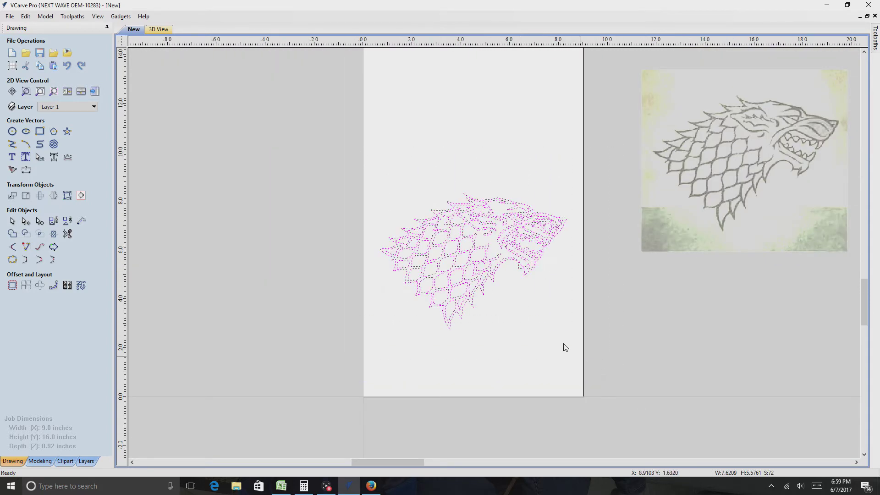
right_click(478, 220)
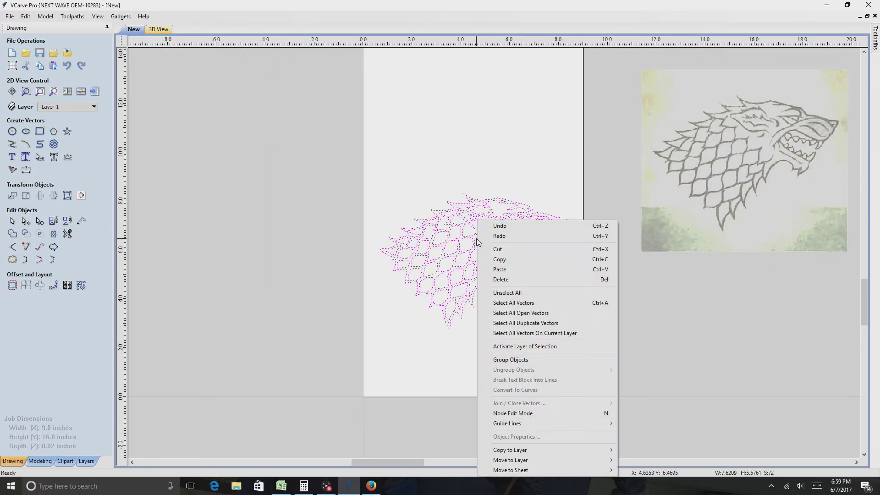
left_click(527, 360)
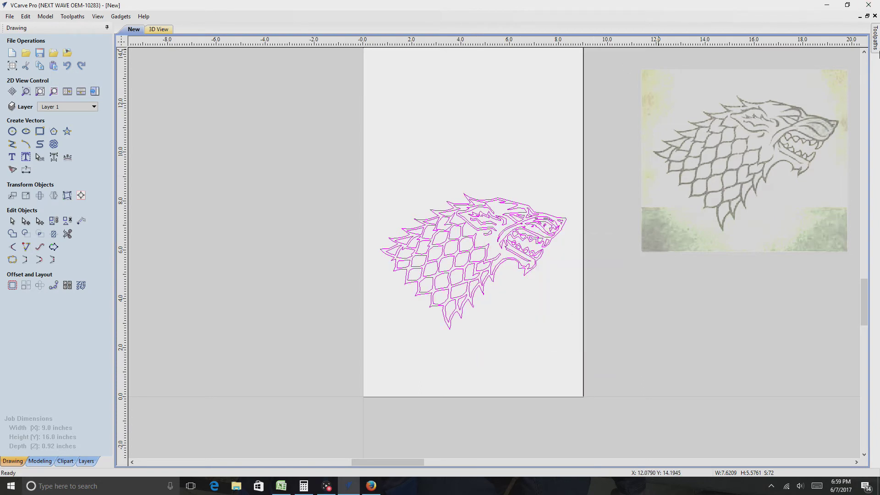
Create a V-Carve / Engraving toolpath for the grouped wolf without the flat area clearance tool, and calculate it.
left_click(876, 39)
left_click(755, 111)
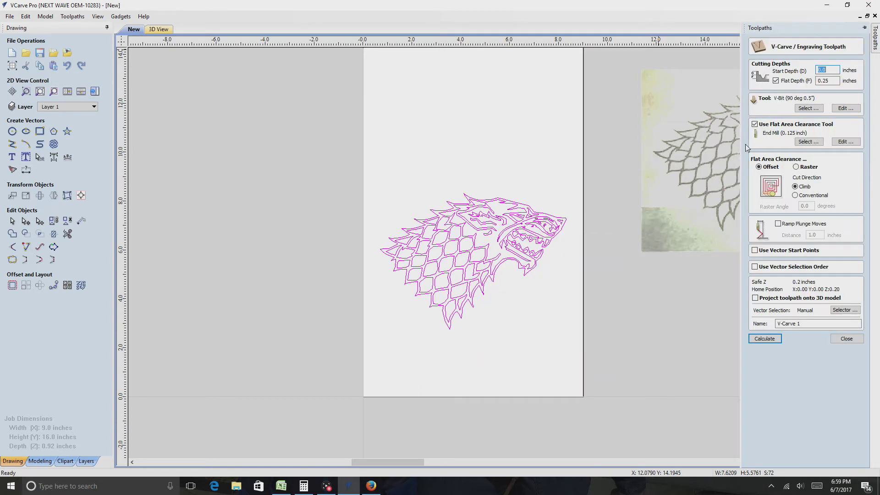
left_click(755, 125)
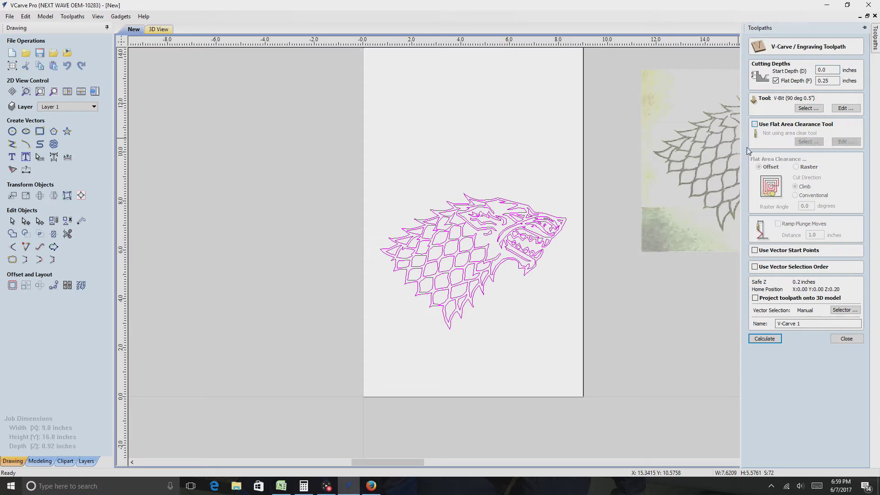
left_click(764, 339)
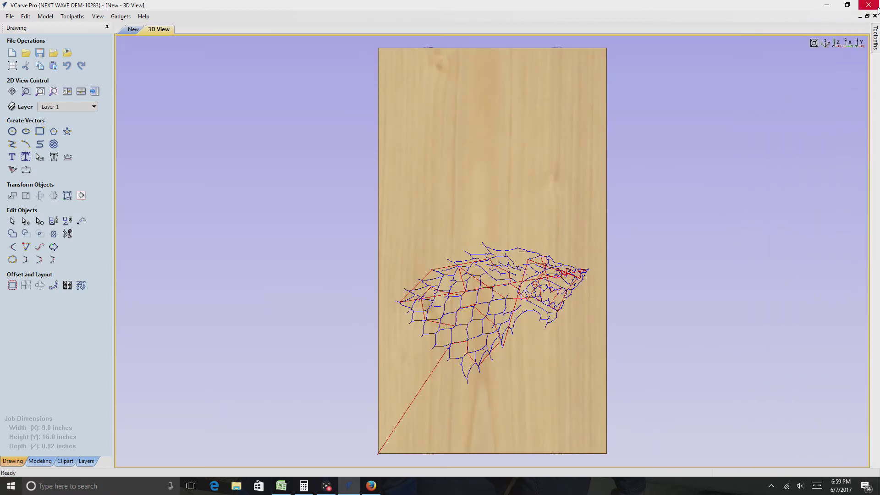
Preview the visible toolpaths on the pine material and show the machined areas with a black global fill color.
mouse_move(875, 43)
left_click(814, 184)
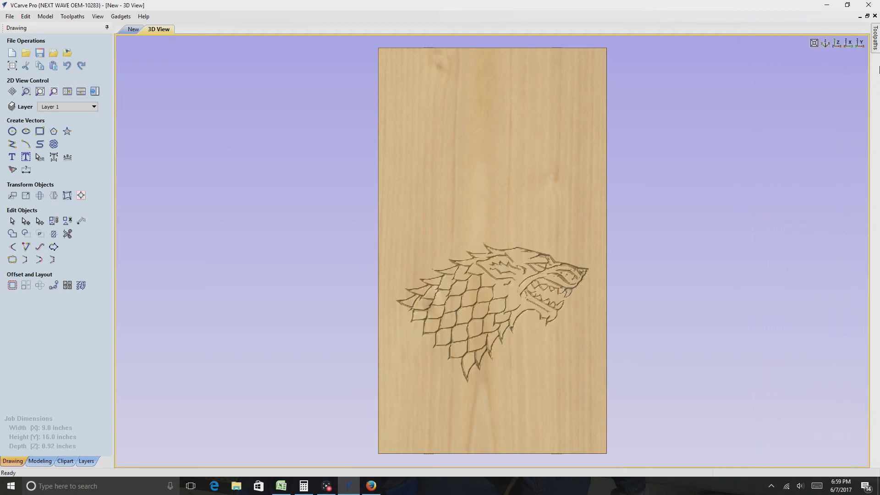
mouse_move(877, 41)
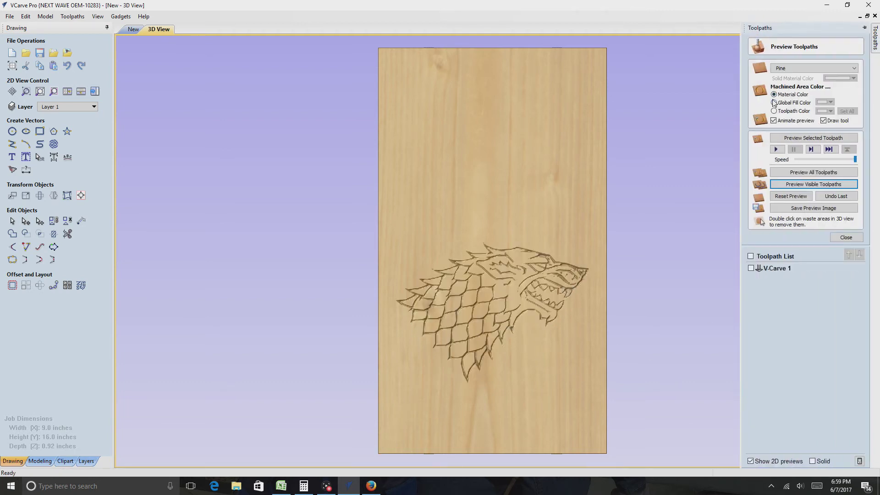
left_click(774, 103)
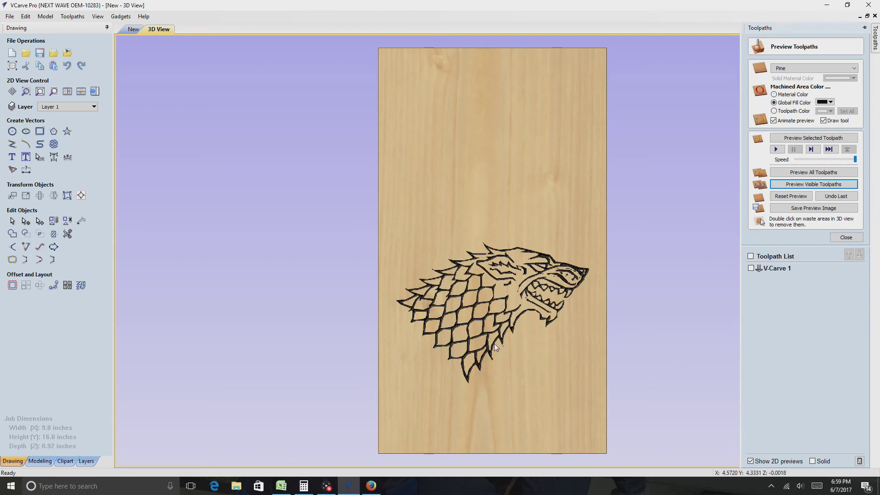
scroll(495, 347, "up", 2)
scroll(502, 346, "down", 1)
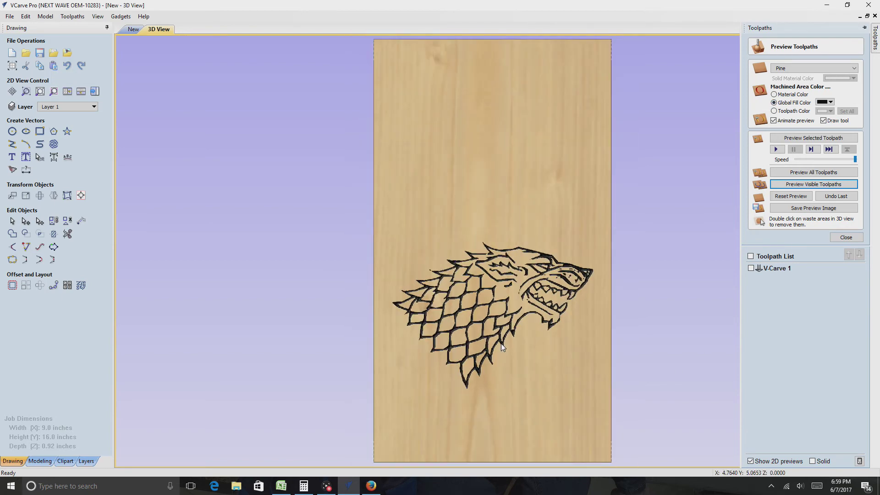
scroll(502, 346, "up", 3)
scroll(502, 346, "down", 3)
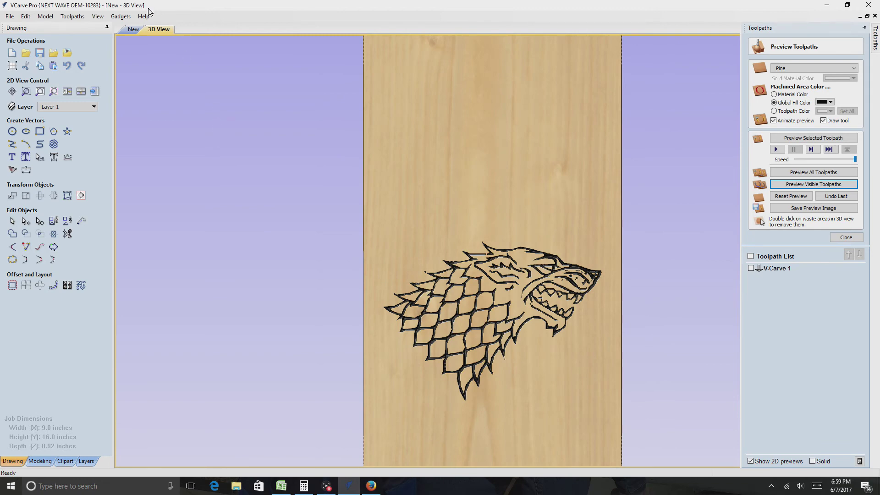
Return to the 2D view, open Trace Bitmap on the original sigil image and set the bitmap fading to 35%.
left_click(133, 29)
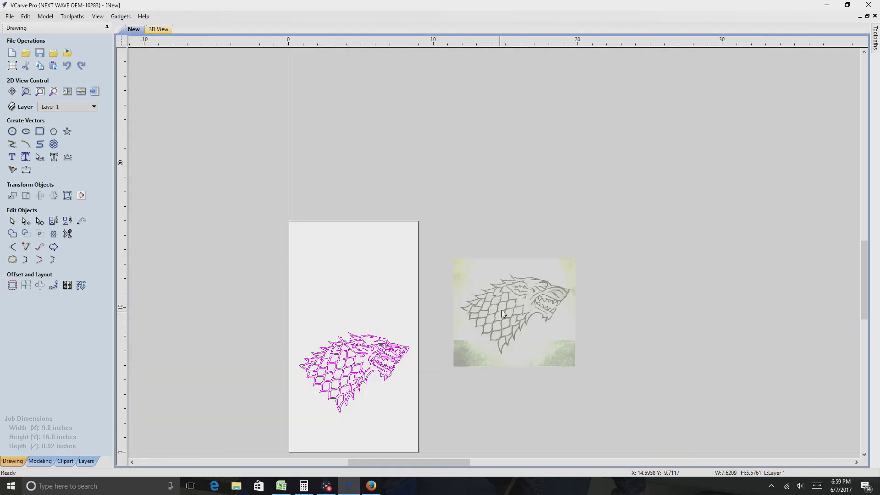
left_click(12, 170)
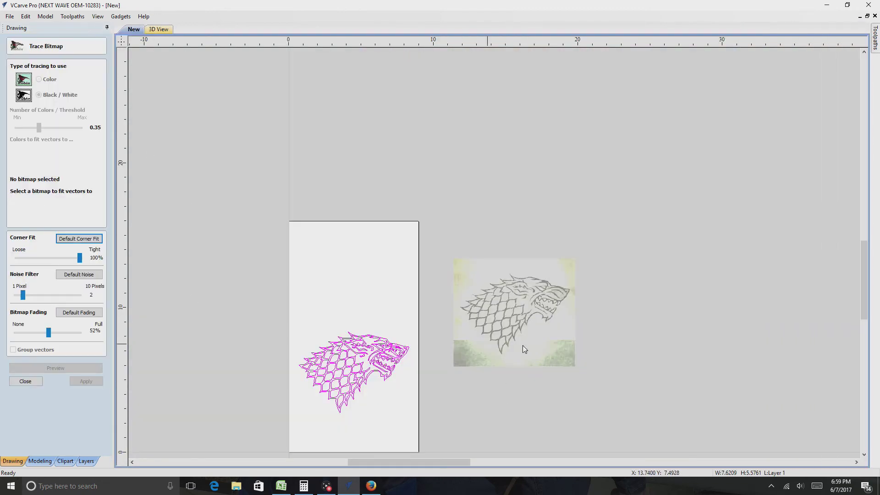
scroll(548, 308, "up", 5)
left_click(495, 297)
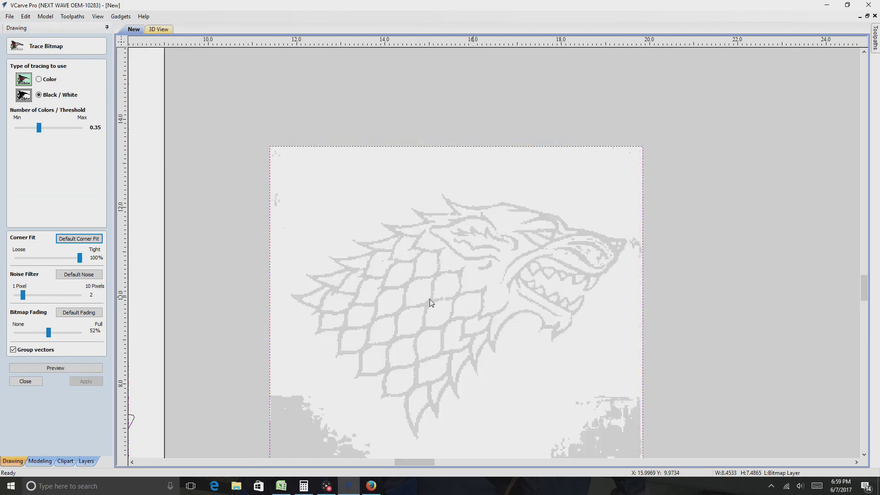
left_click(17, 349)
left_click_drag(49, 337, 38, 337)
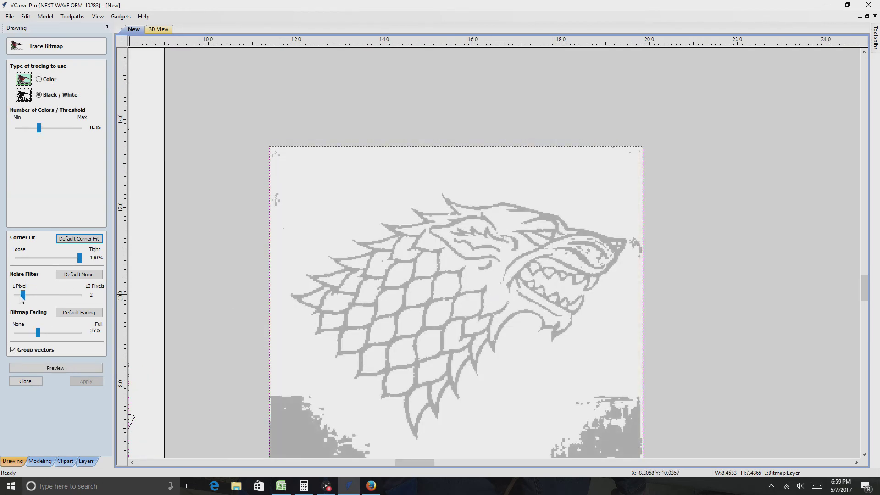
Try the threshold, 16-color tracing and noise filter settings on the sigil image, and close Trace Bitmap without applying.
left_click_drag(41, 129, 18, 109)
left_click(39, 80)
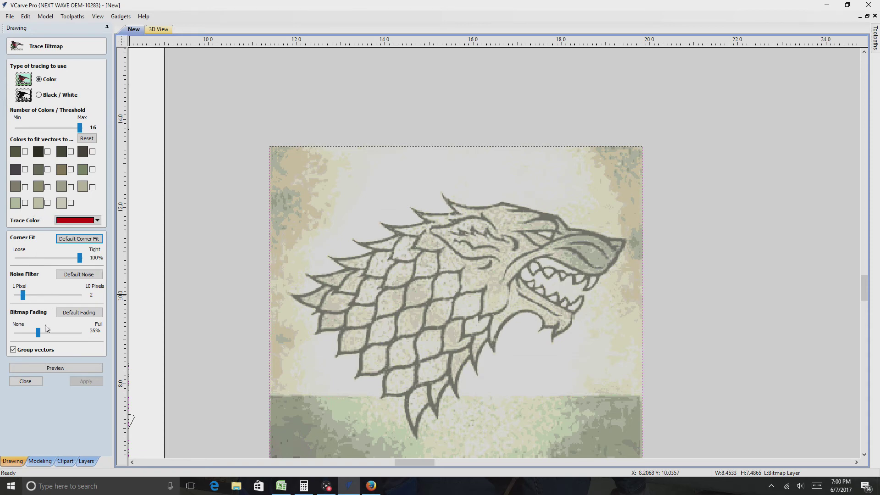
left_click_drag(23, 295, 16, 295)
left_click(25, 381)
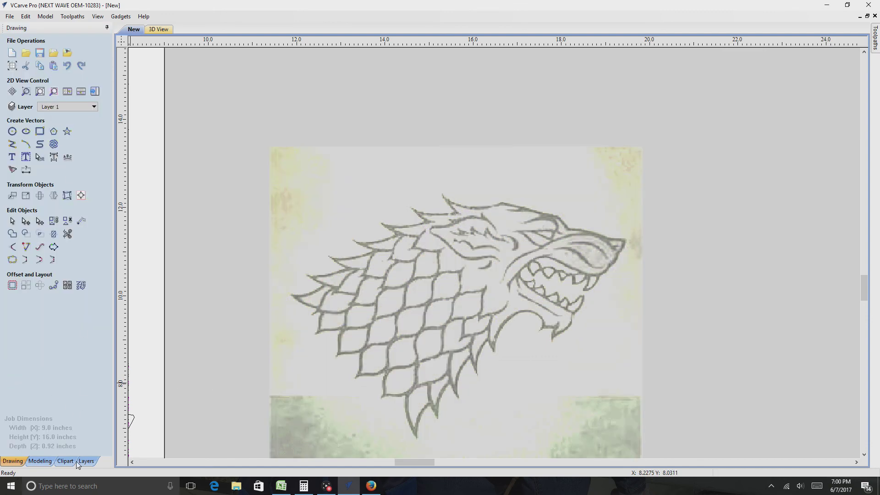
Show the 3D modeling tools and examine the traced wolf on the job sheet beside the original image.
left_click(41, 462)
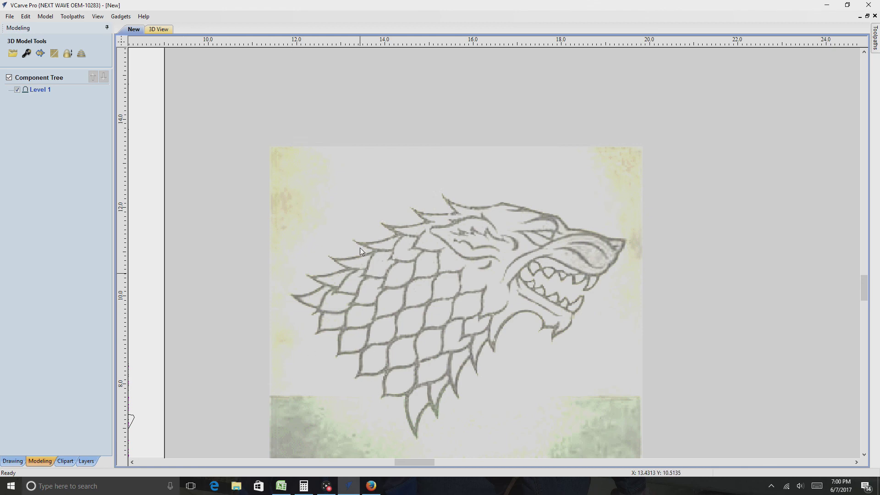
scroll(324, 254, "down", 4)
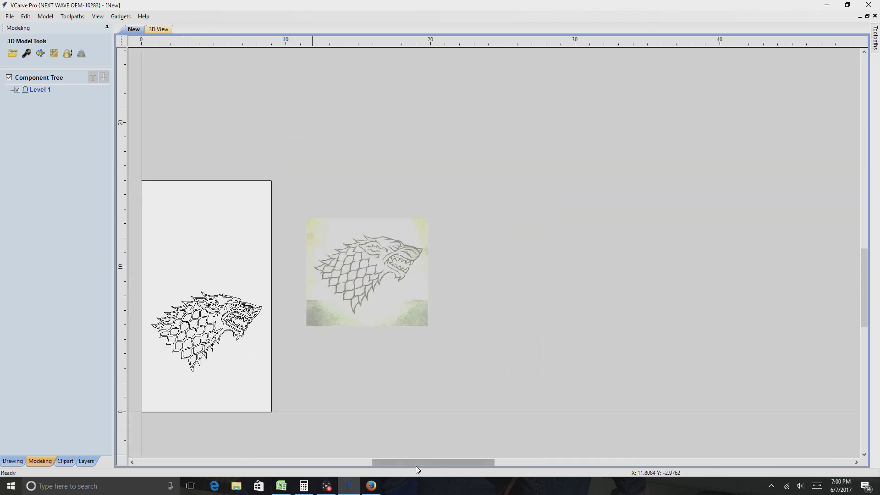
left_click_drag(417, 464, 390, 463)
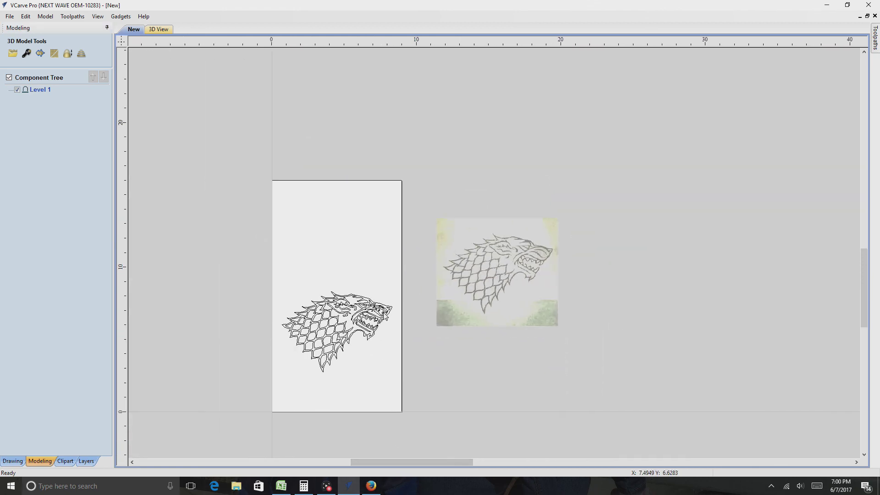
scroll(392, 311, "up", 2)
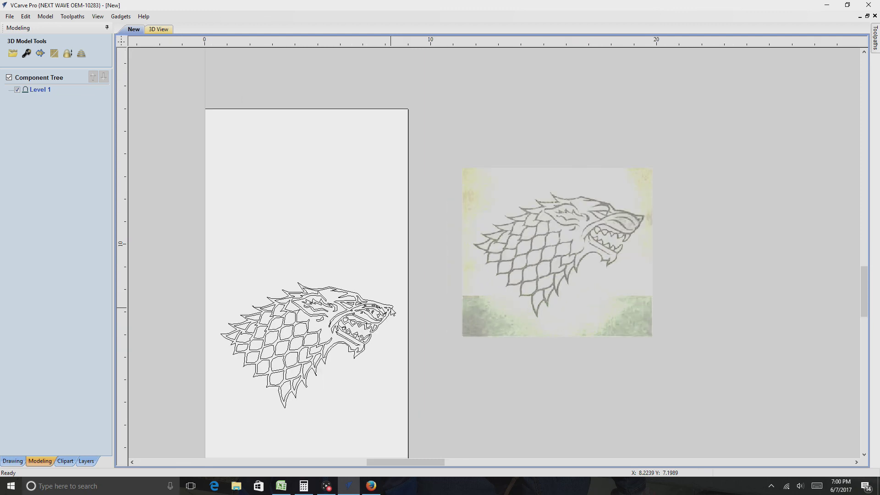